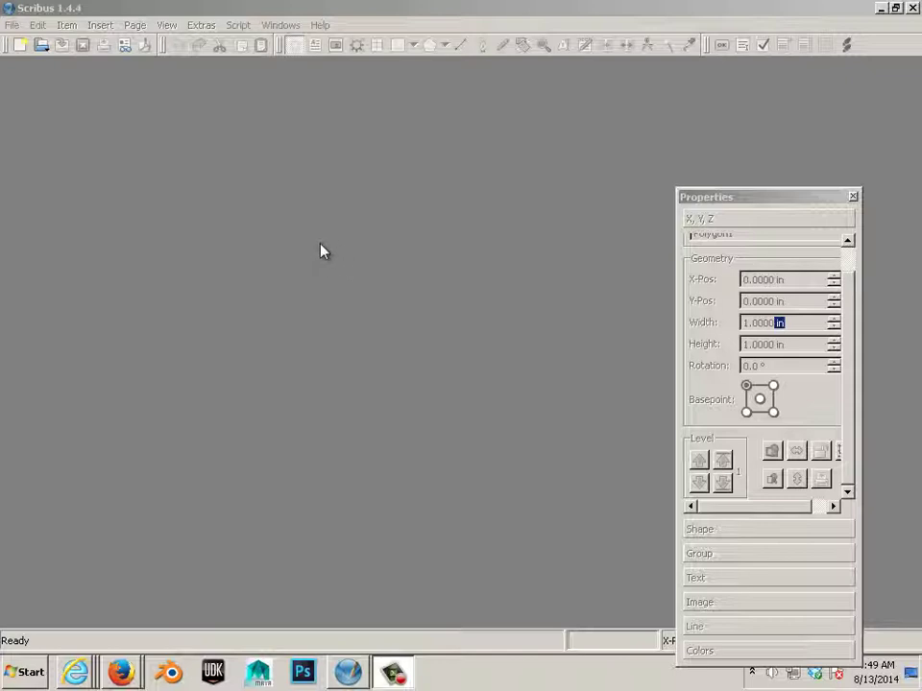
Bring the empty Scribus workspace to the front
left_click(322, 251)
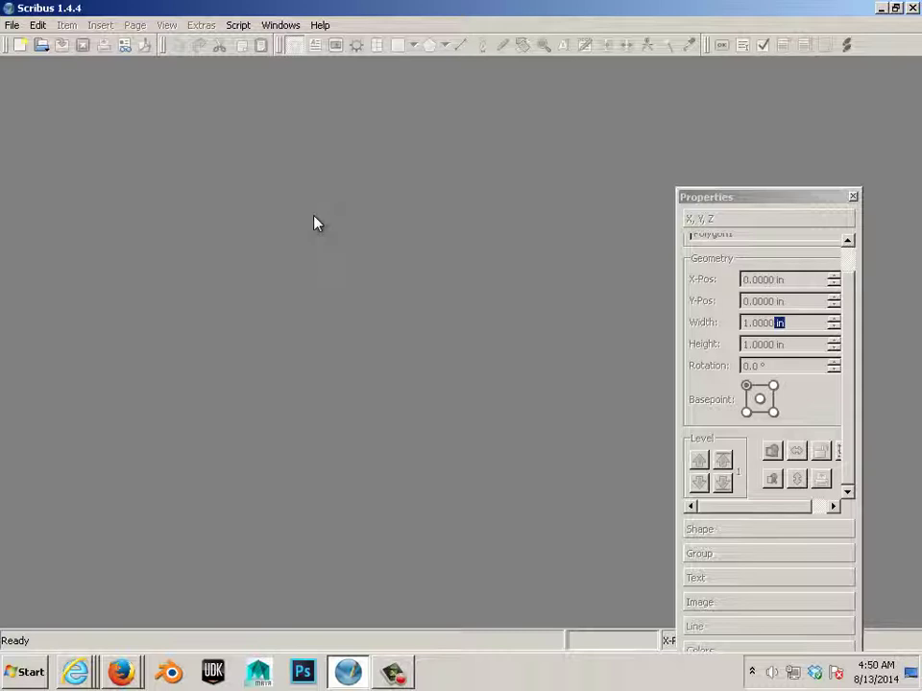
Start a new document with its default unit set to inches
left_click(11, 26)
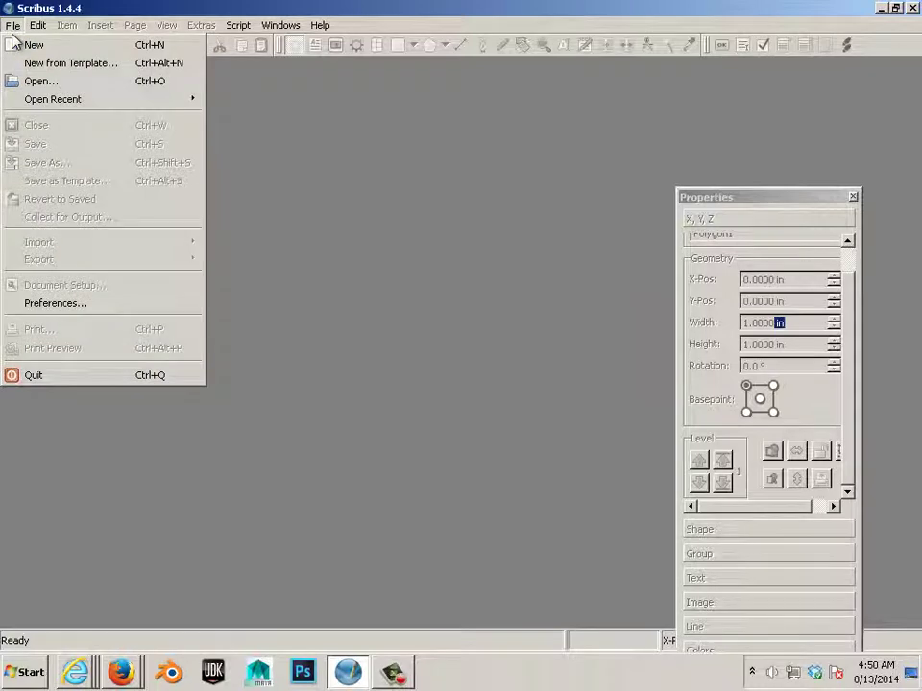
left_click(14, 43)
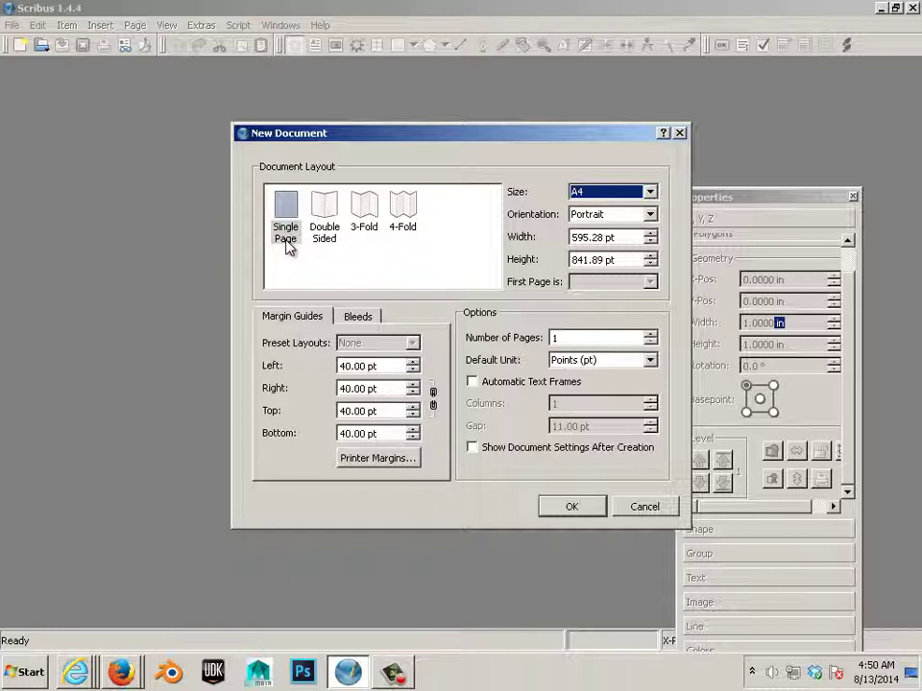
left_click(610, 363)
left_click(598, 401)
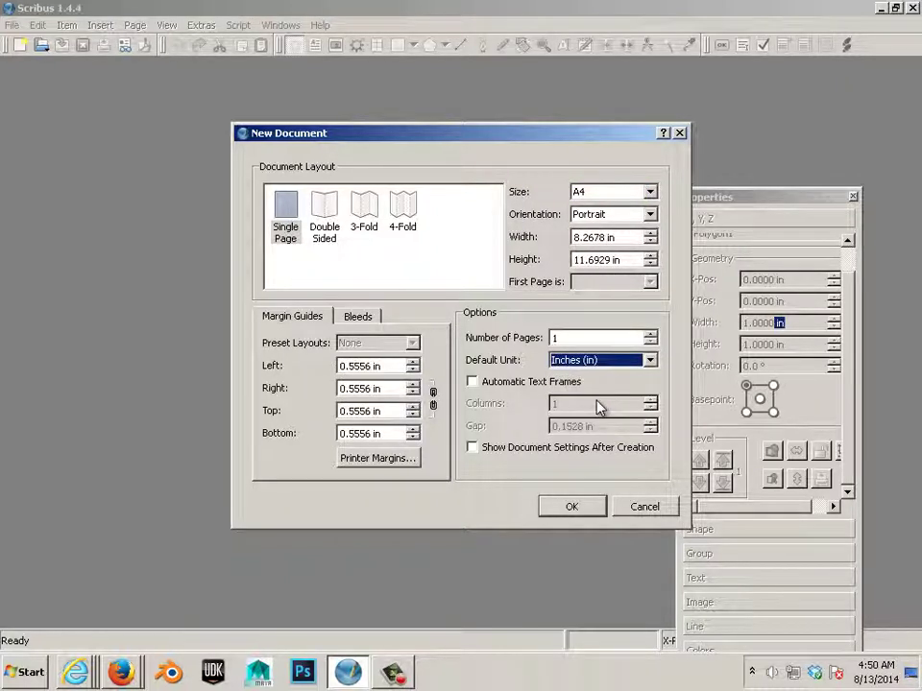
Set the left, right, top and bottom margins all to 0
left_click_drag(391, 366, 294, 370)
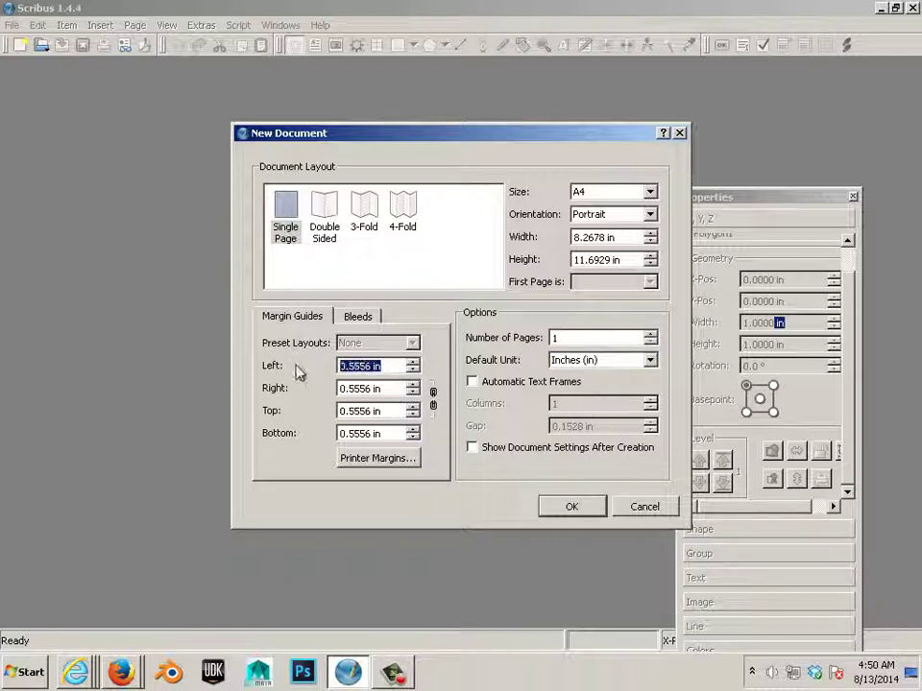
type("0")
key("Tab")
type("0")
key("Tab")
type("0")
key("Tab")
type("0")
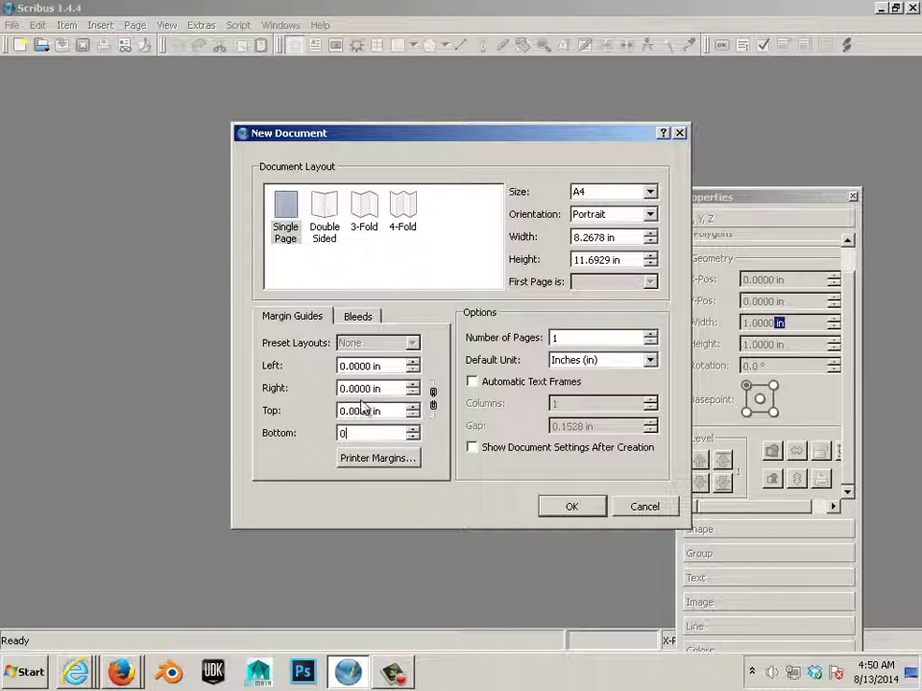
key("Tab")
Set the page size to 8.5 × 11 in and create the document
left_click_drag(620, 238, 552, 241)
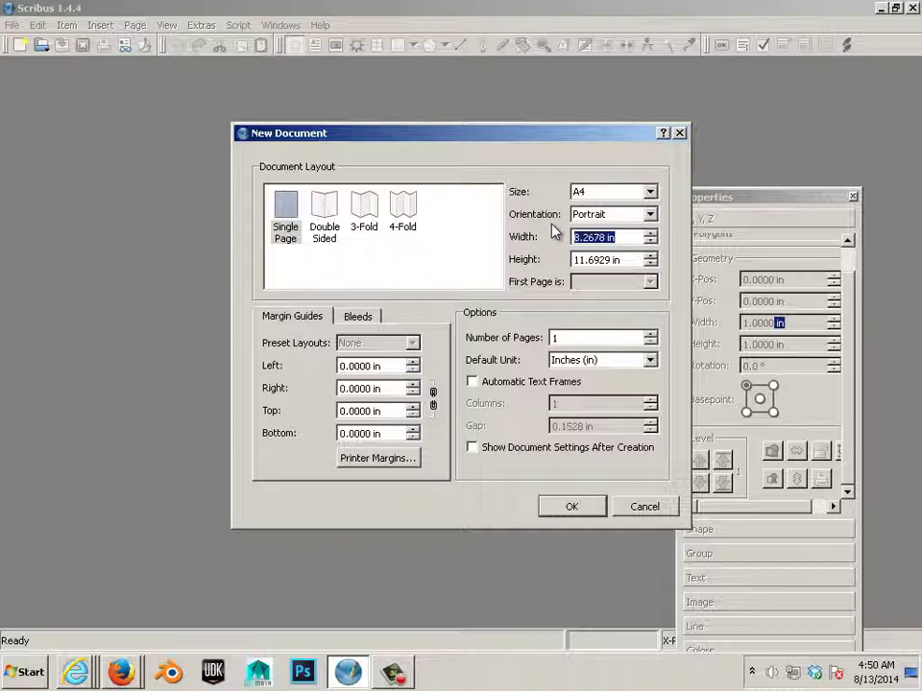
type("805")
key("Tab")
key("shift+Tab")
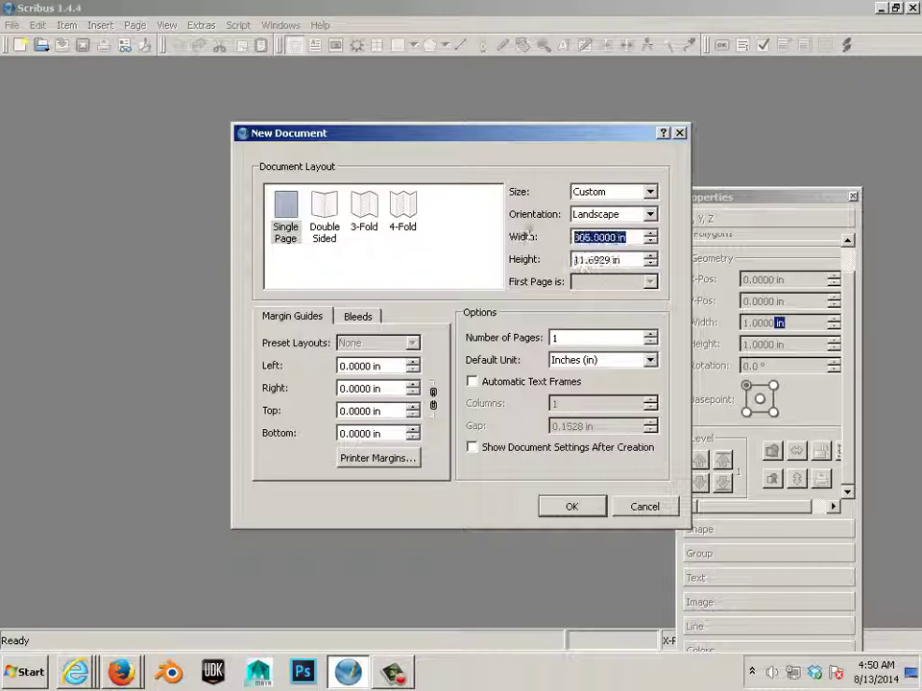
type("8.5")
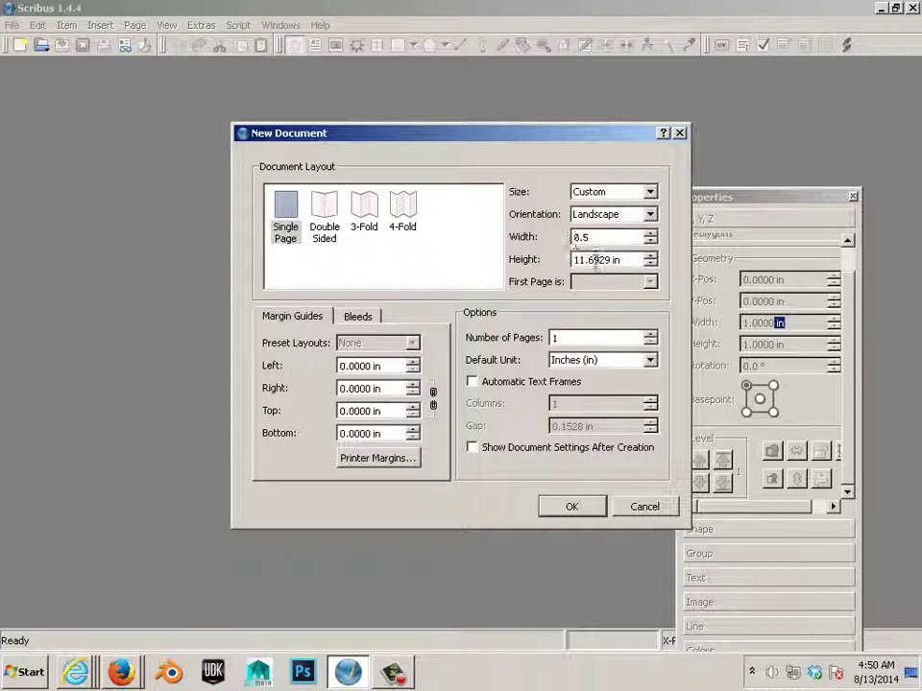
left_click(596, 259)
double_click(606, 260)
type("11")
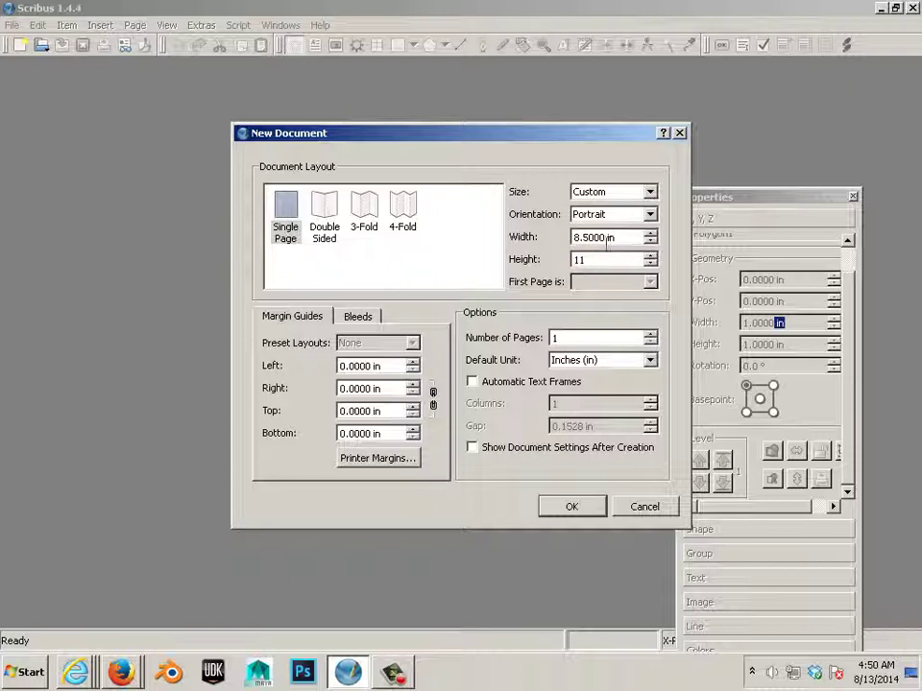
left_click(603, 237)
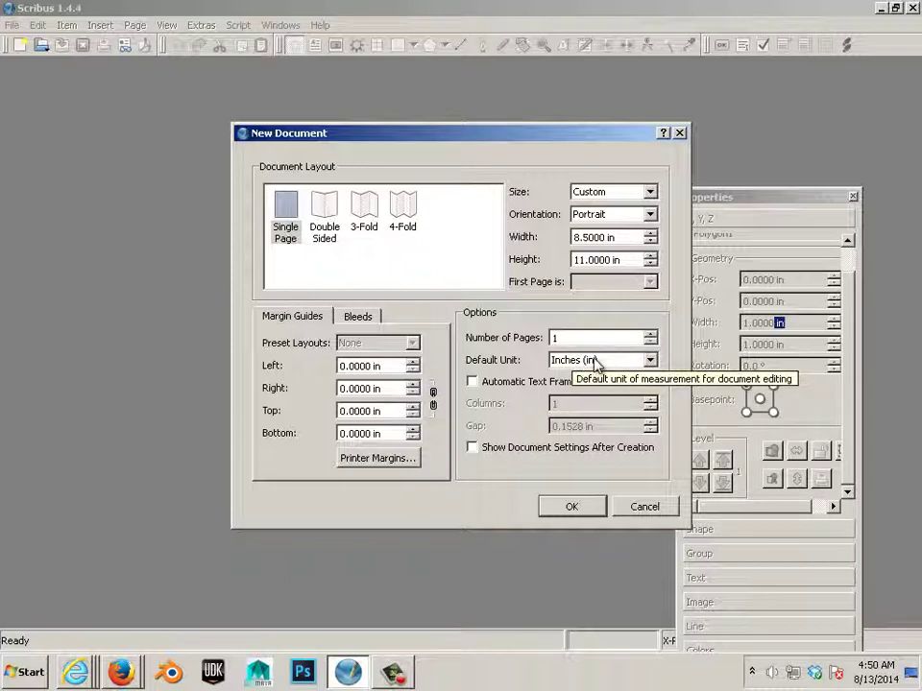
left_click(567, 509)
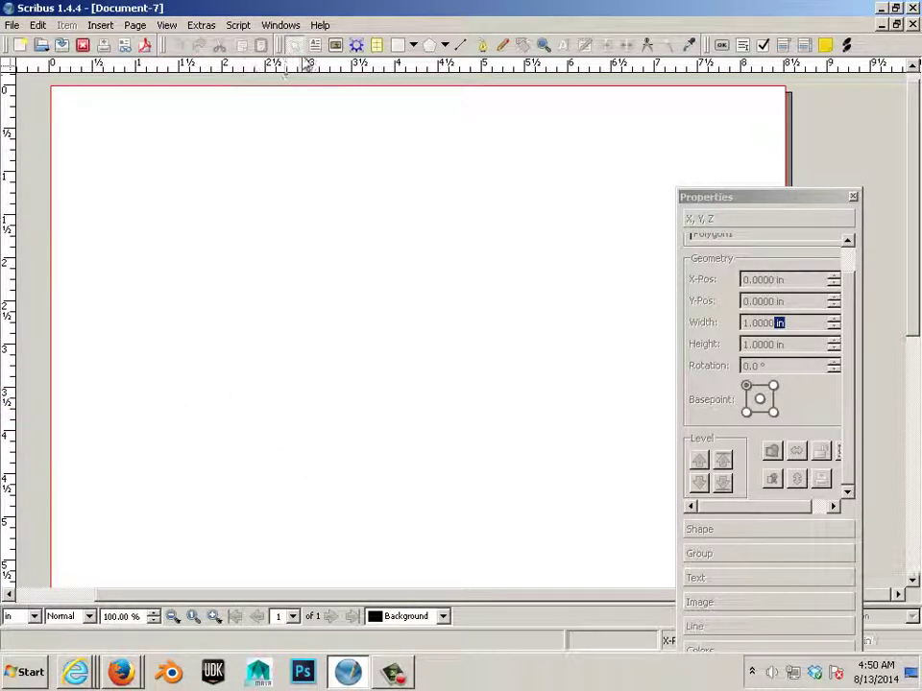
Draw a thin rectangle across the top of the page and show its Properties palette
left_click(398, 45)
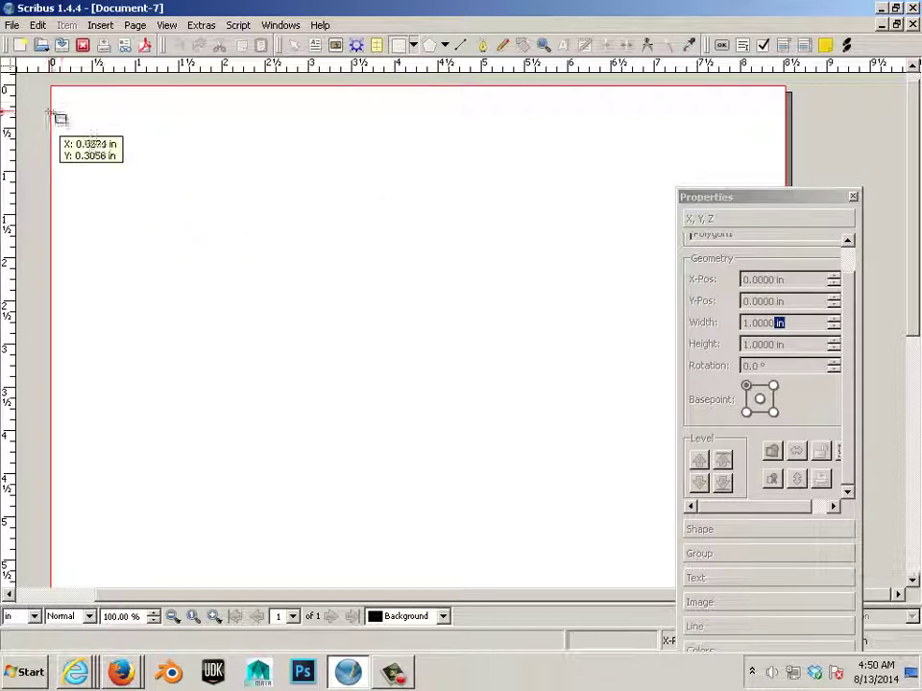
left_click_drag(56, 113, 797, 135)
right_click(591, 143)
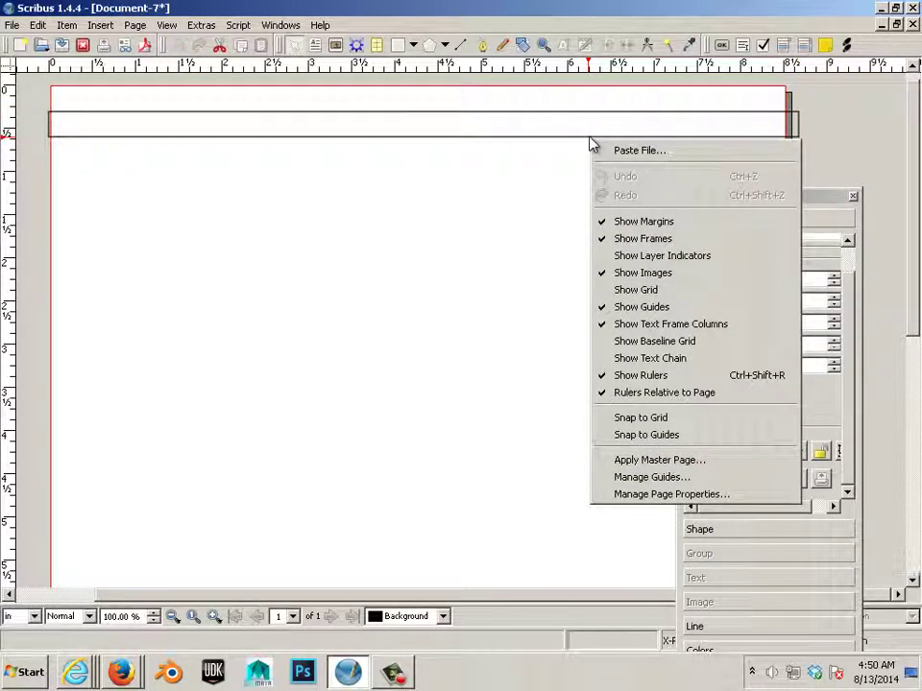
left_click(590, 135)
right_click(590, 136)
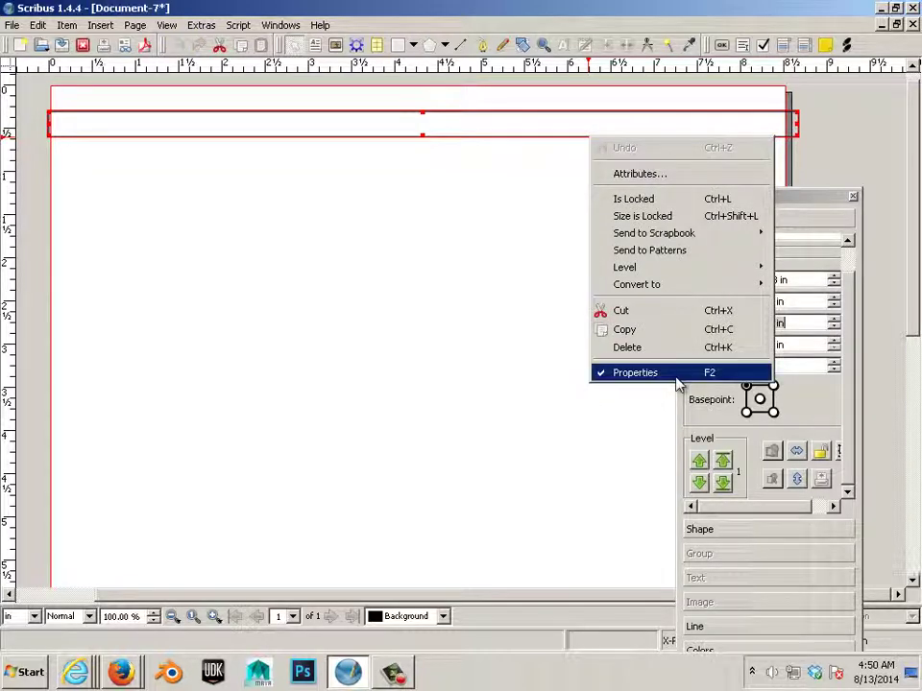
left_click(801, 200)
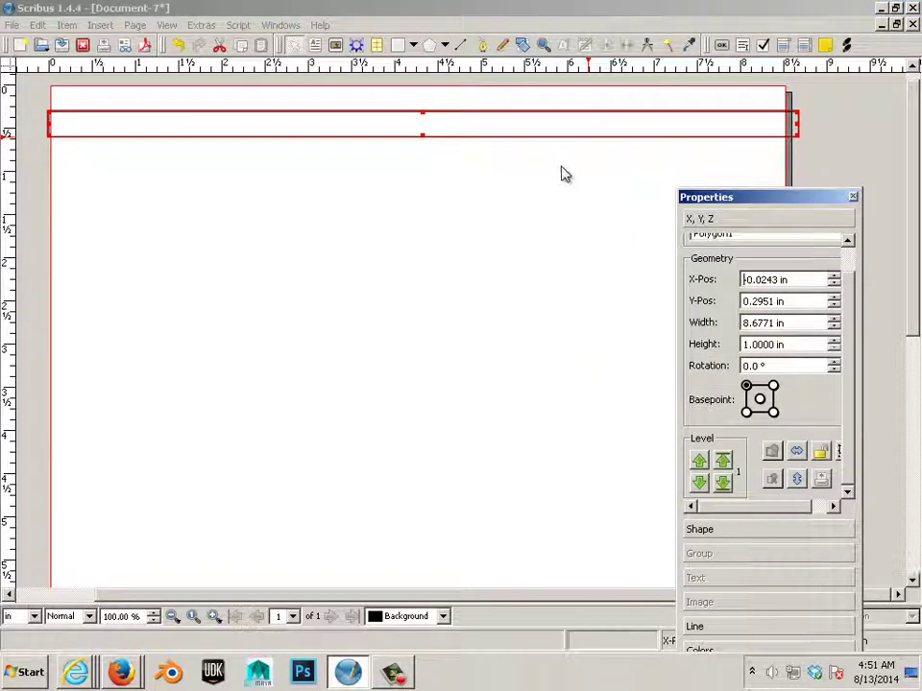
left_click_drag(724, 204, 550, 133)
Fill the rectangle with Black at 10% opacity, then deselect it
left_click(521, 579)
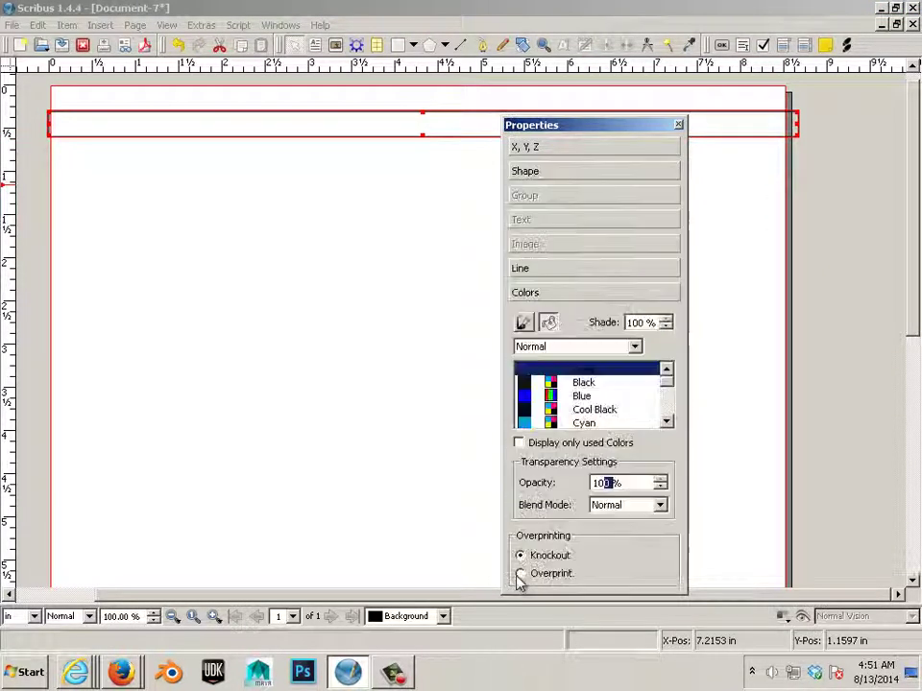
left_click(528, 382)
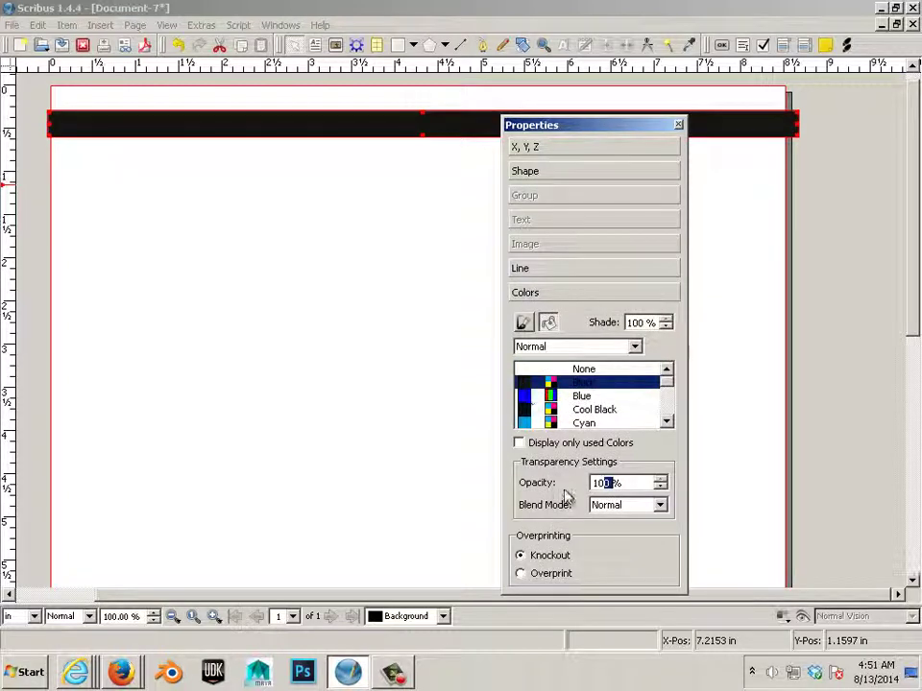
left_click(661, 489)
left_click(660, 489)
left_click(661, 489)
left_click(661, 488)
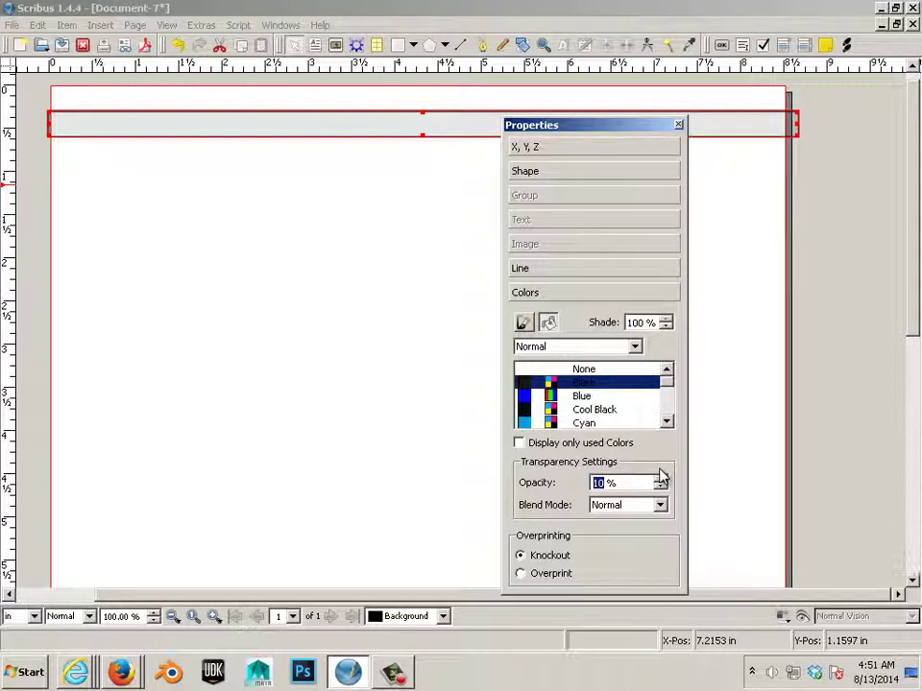
left_click(778, 425)
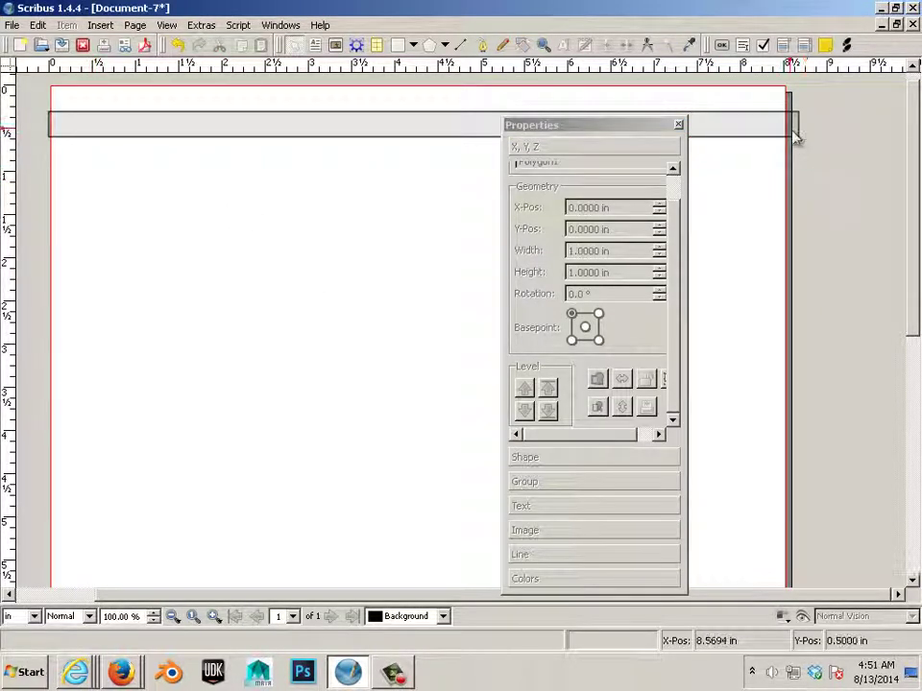
Drag the grey bar above the top edge and past the left edge, and make it about 2.17 in tall
left_click(380, 109)
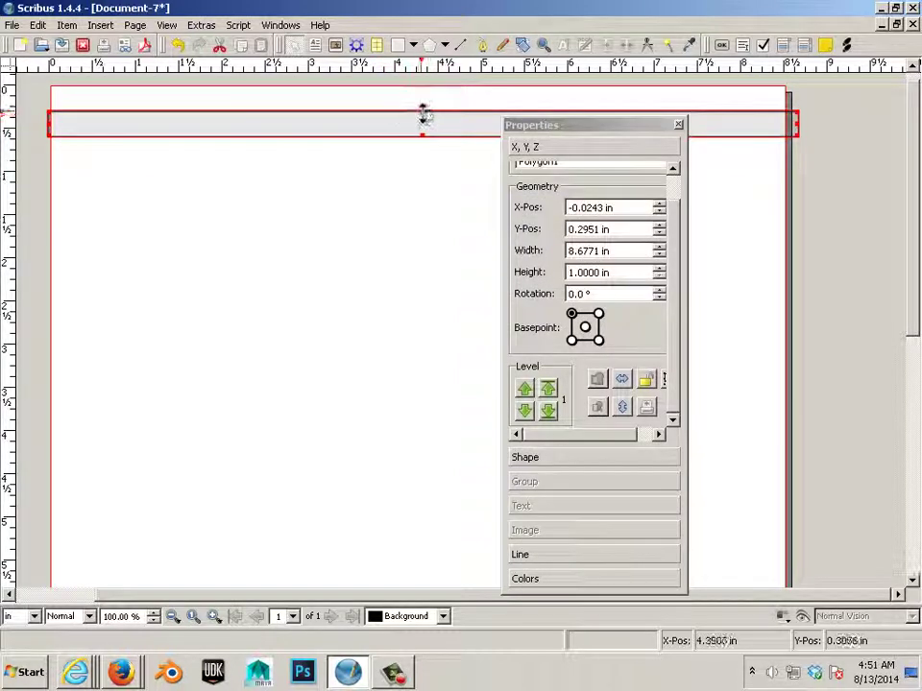
mouse_move(422, 113)
left_mouse_down()
mouse_move(419, 84)
mouse_move(421, 96)
left_mouse_up()
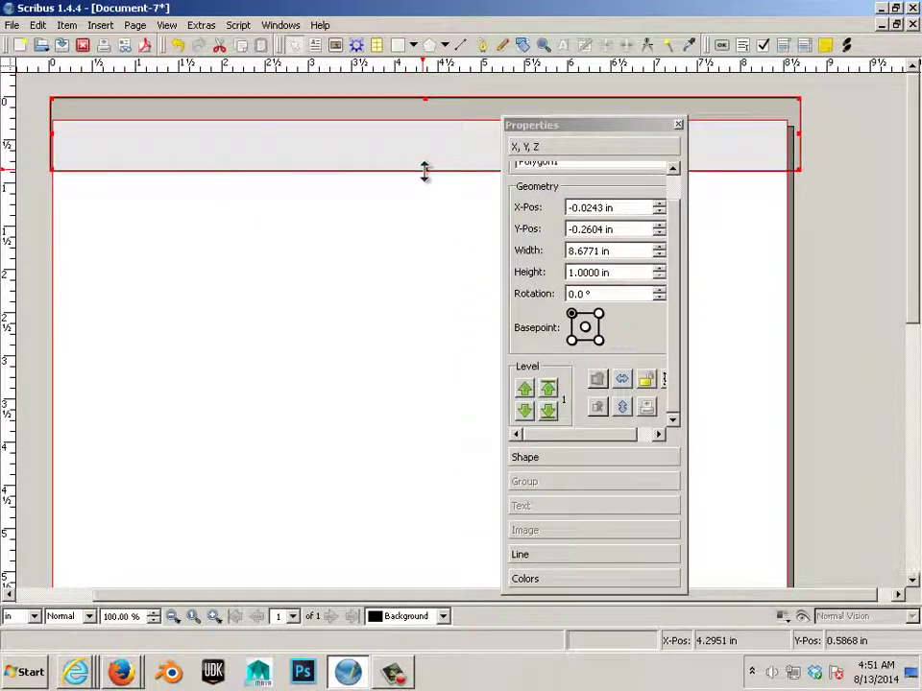
left_click_drag(423, 171, 425, 213)
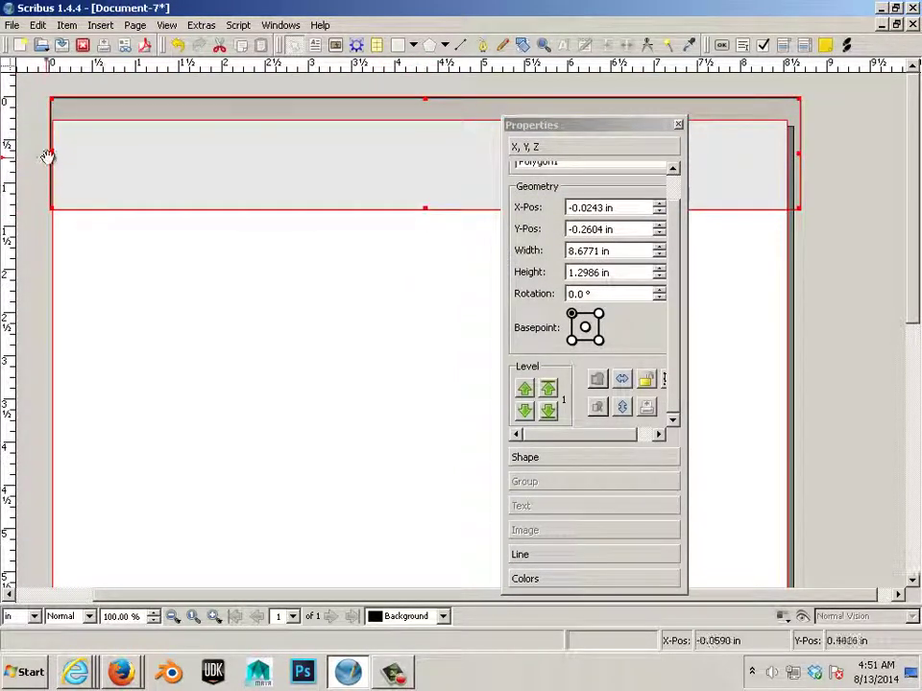
left_click_drag(50, 154, 41, 155)
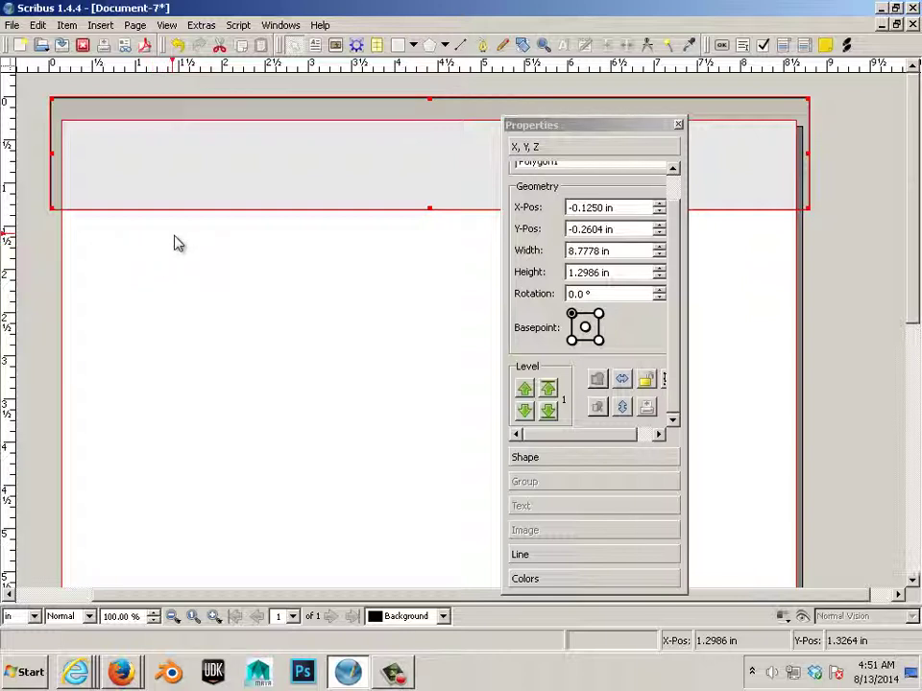
left_click(87, 285)
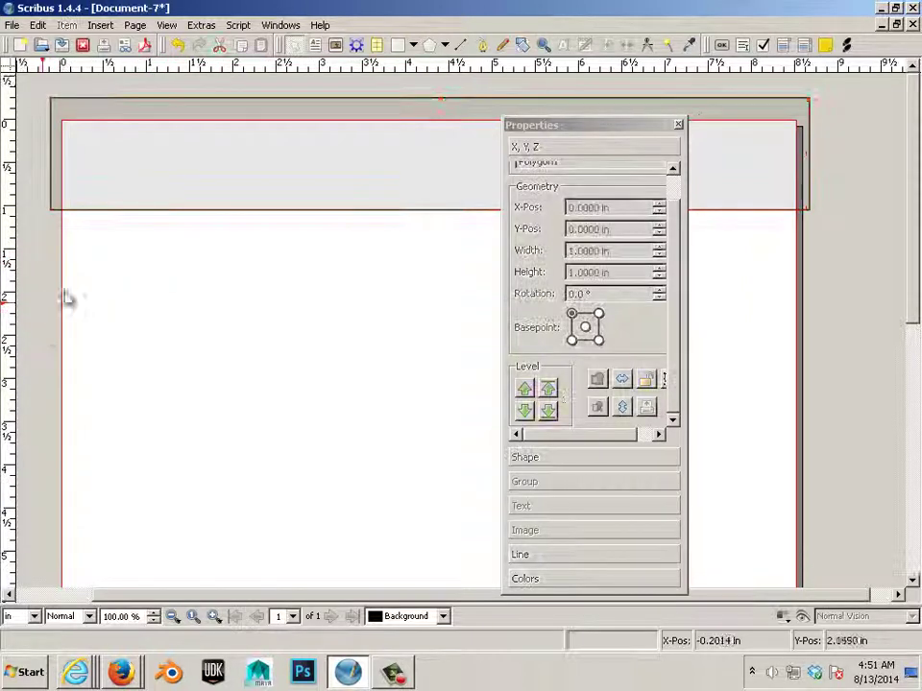
left_click(148, 211)
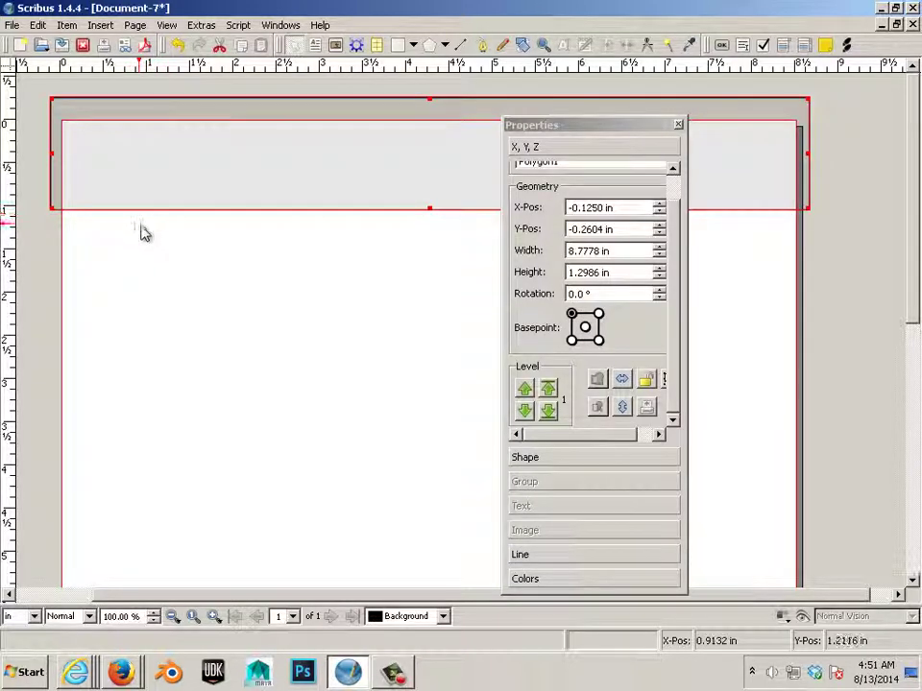
left_click_drag(429, 207, 429, 284)
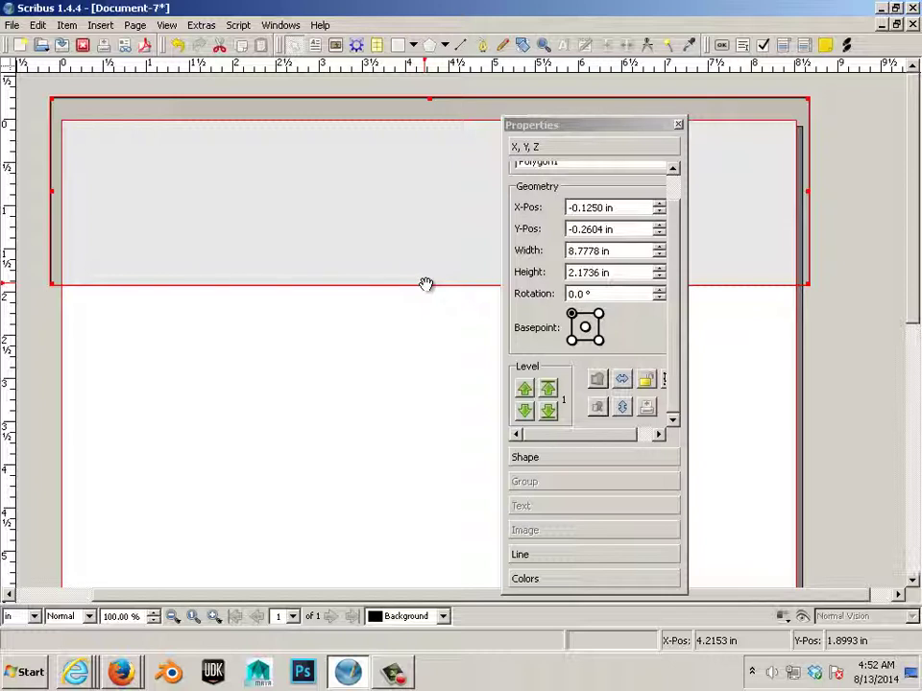
In Document Setup, set the left margin to 0.25 in and dismiss the printer margins prompt
left_click(13, 25)
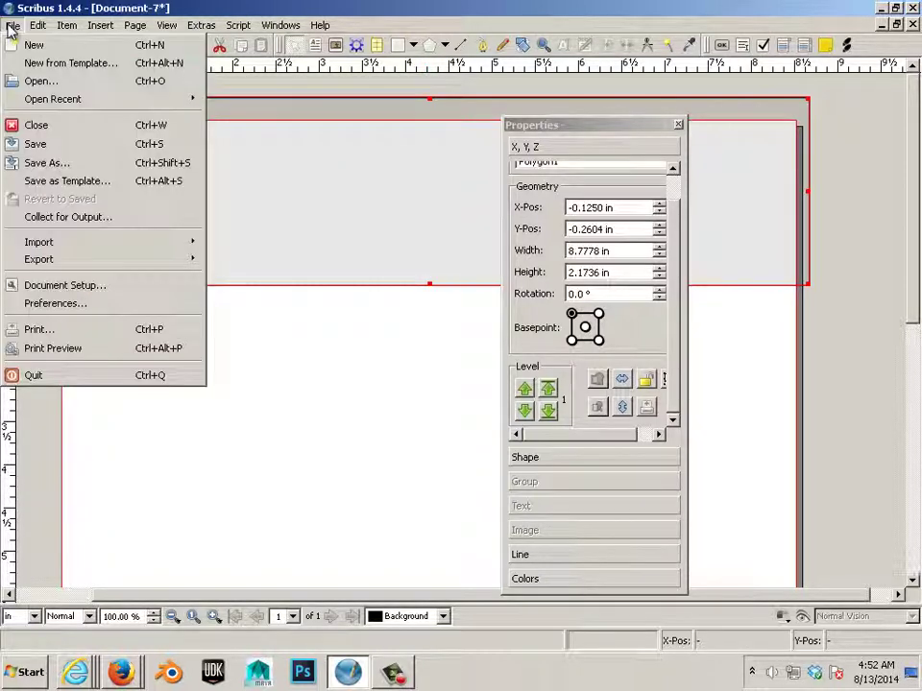
left_click(61, 286)
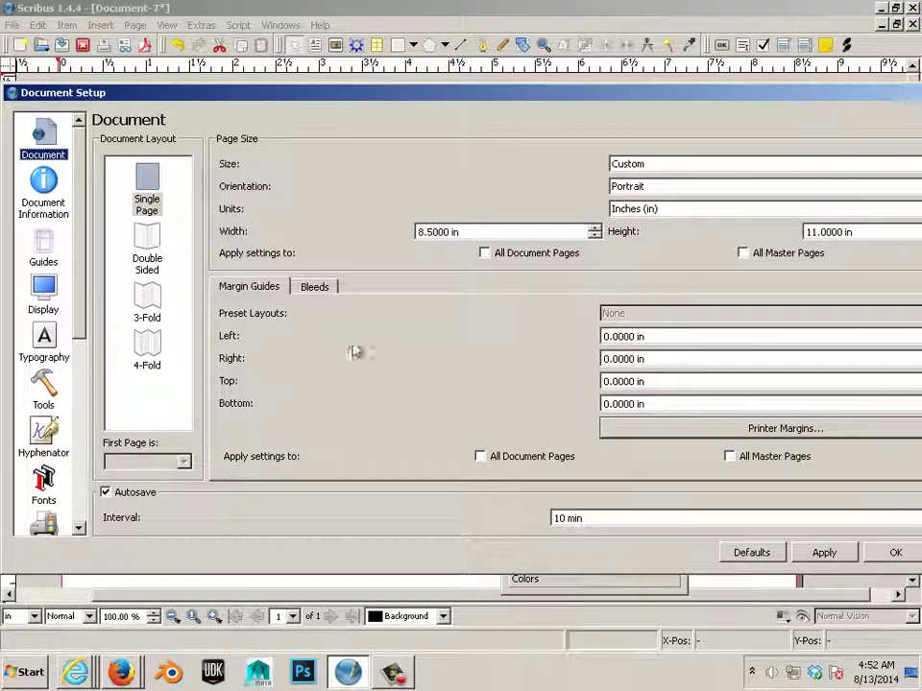
left_click_drag(642, 336, 615, 336)
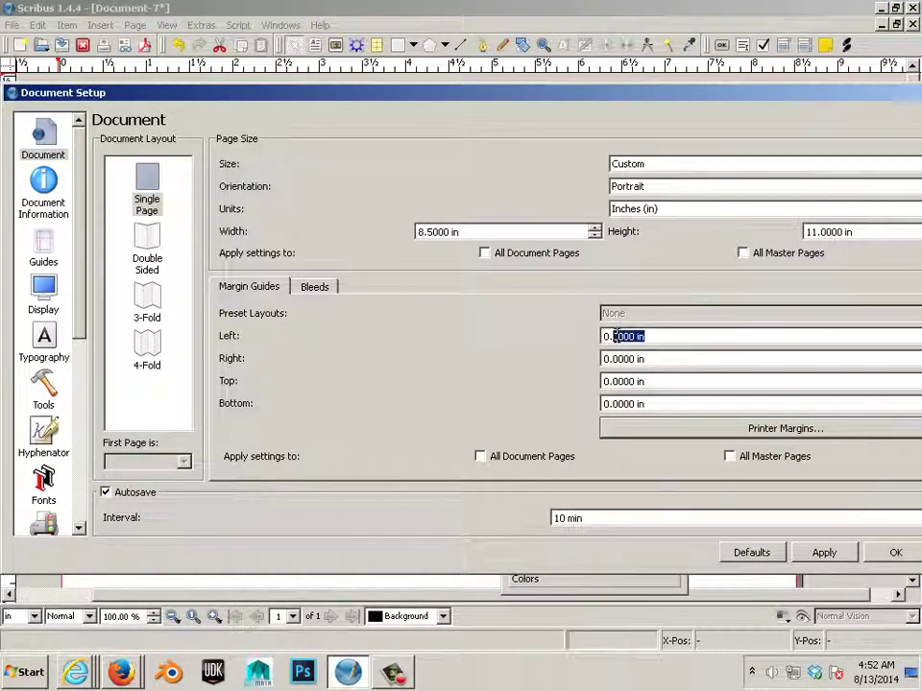
type("0.25")
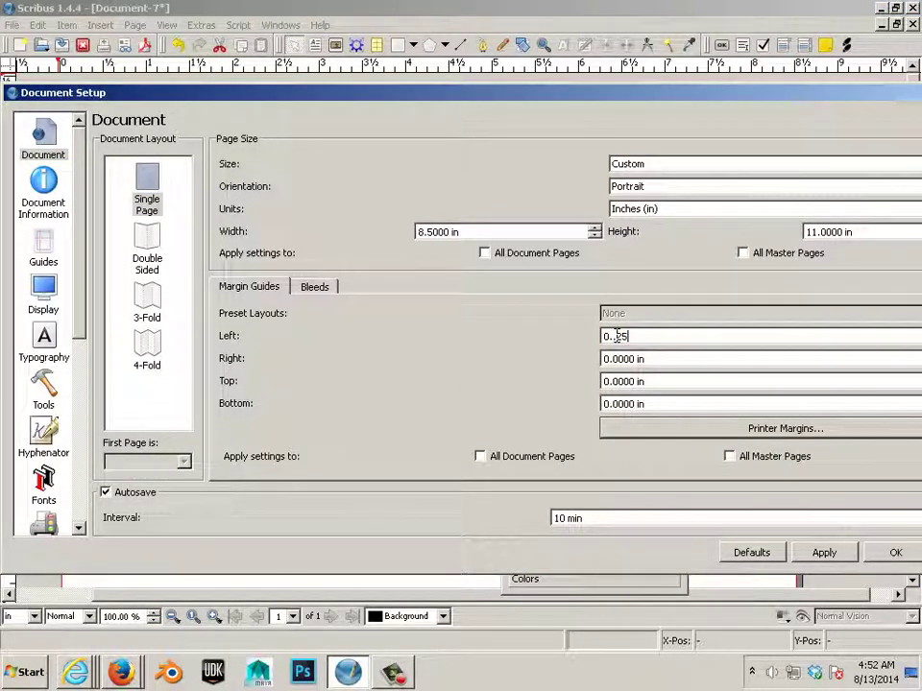
left_click(639, 360)
left_click_drag(644, 337, 614, 336)
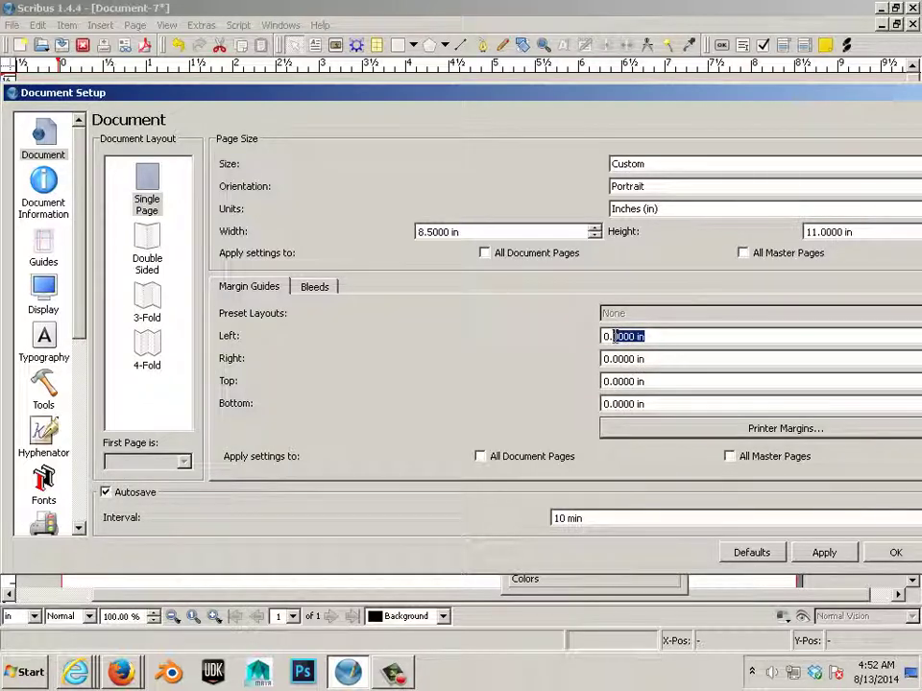
type("25")
key("Return")
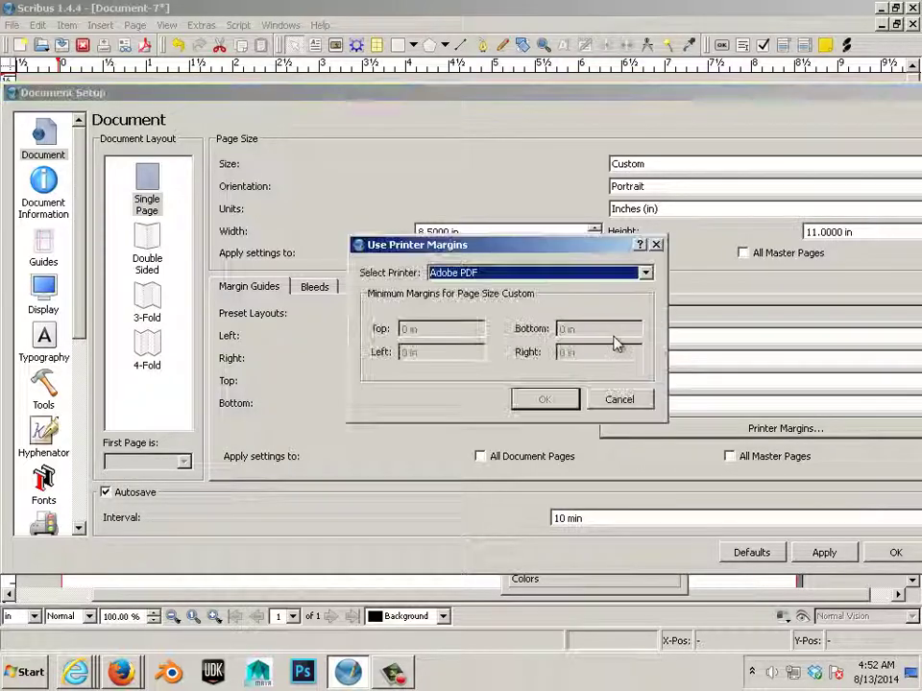
left_click(617, 396)
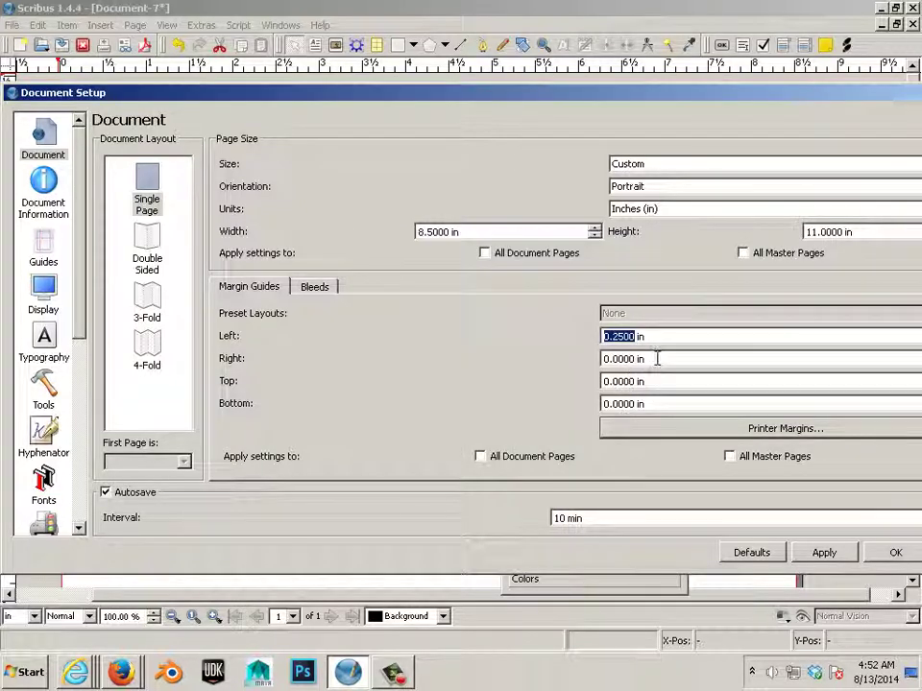
Set the right, top and bottom margins to 0.25 in and apply them to all document pages
left_click_drag(648, 336, 585, 344)
left_click_drag(648, 358, 580, 362)
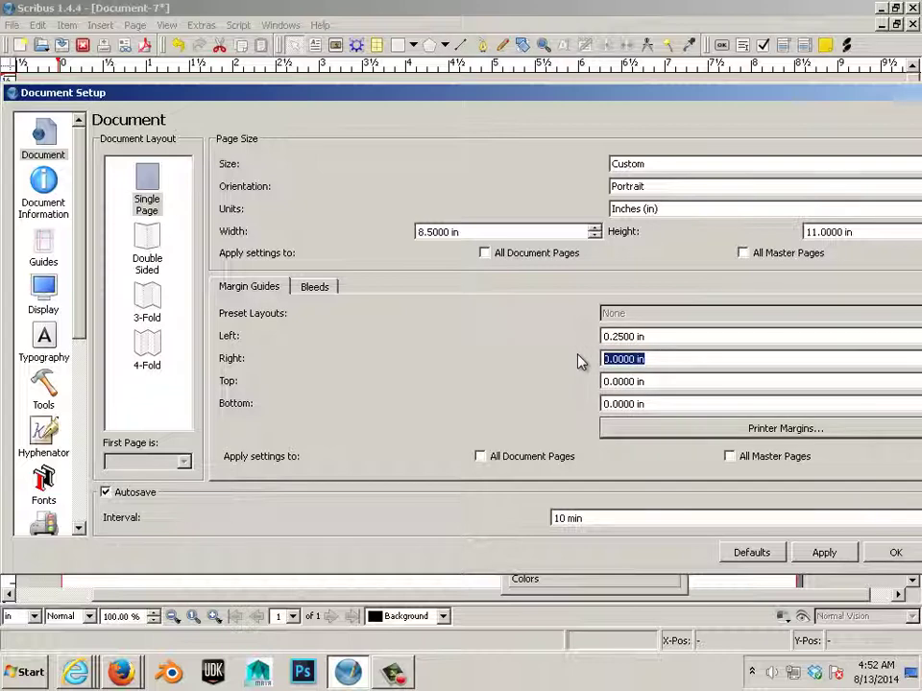
type("0.25")
key("Tab")
type("0.25")
key("Tab")
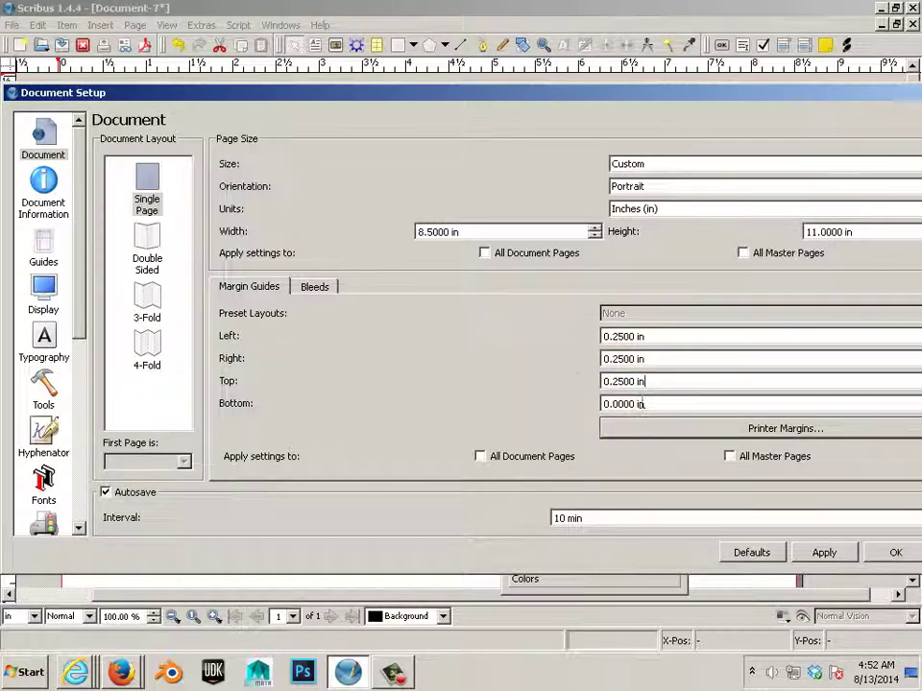
type("0.25")
left_click(481, 458)
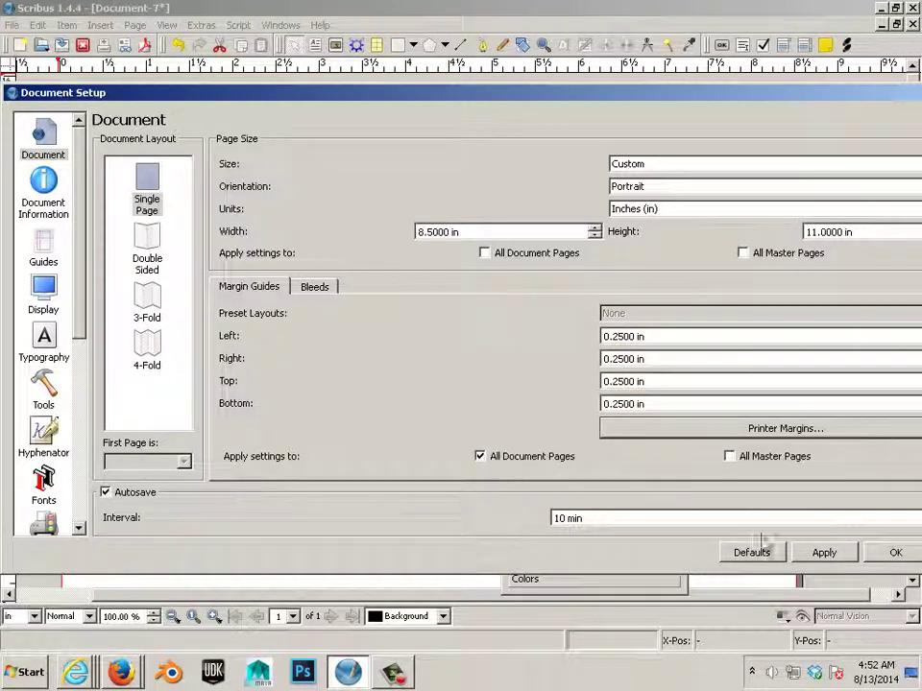
left_click(846, 557)
Confirm Document Setup with OK so the 0.25 in margin guides show on the page
left_click(892, 553)
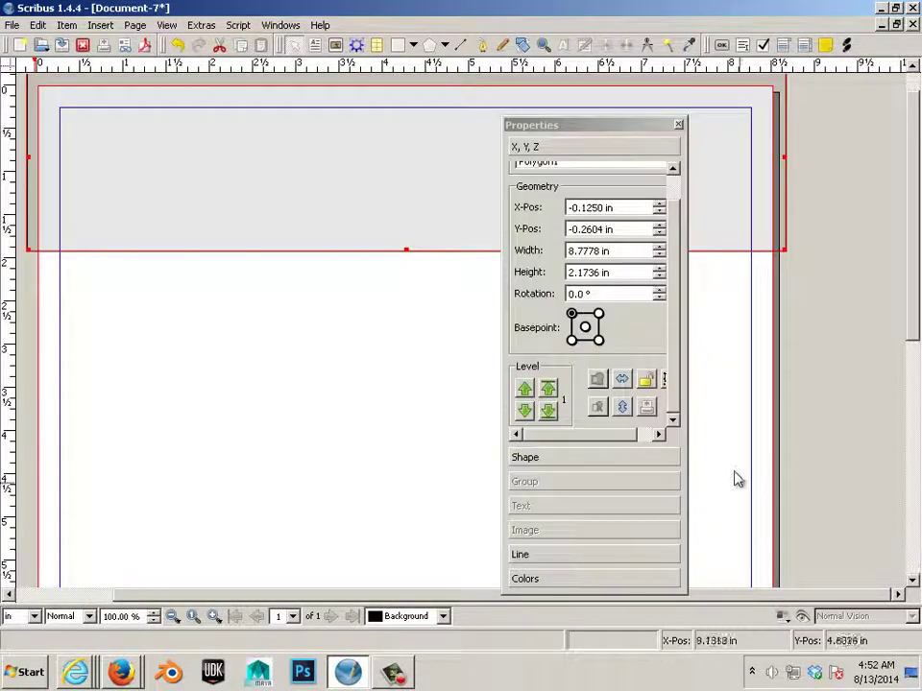